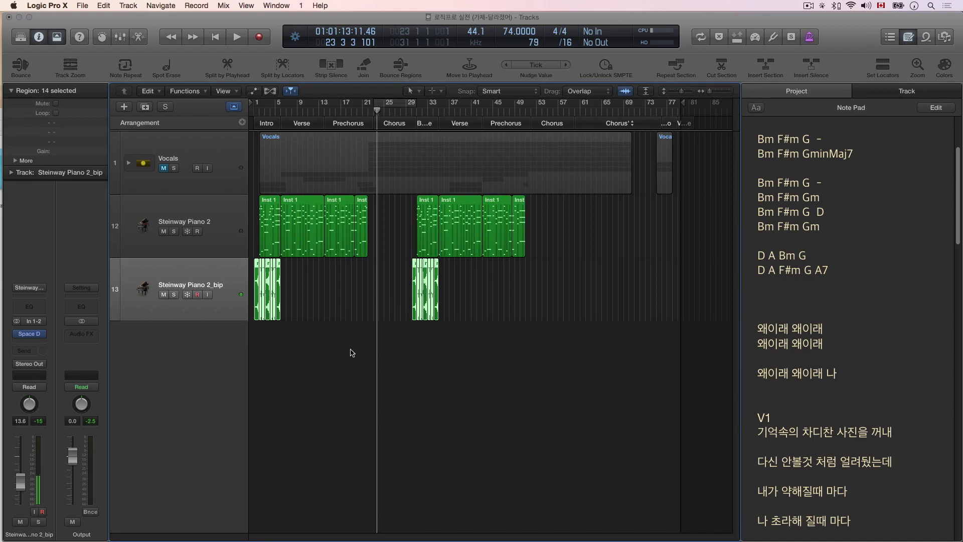
# Place the playhead at bar 7 and add an empty software instrument track below Steinway Piano 2_bip.
pyautogui.click(210, 216)
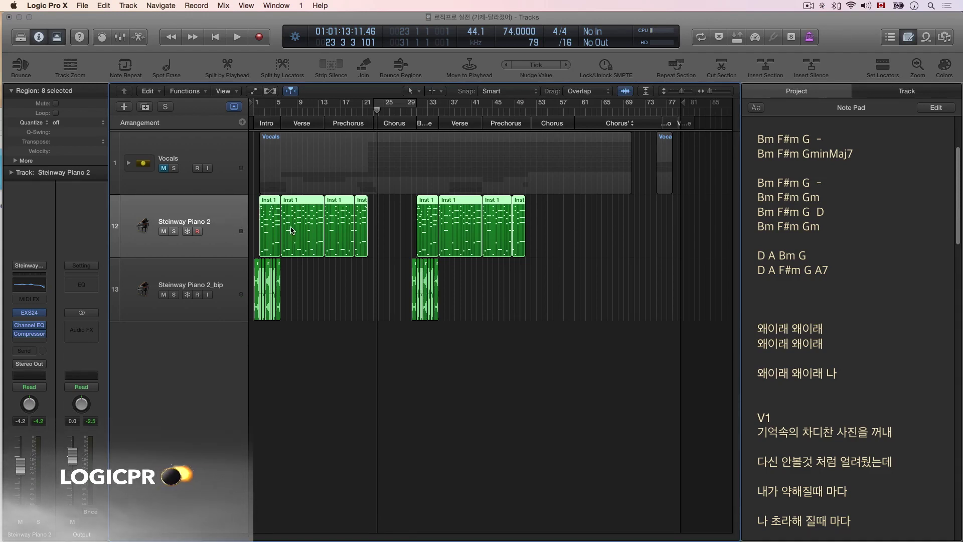
pyautogui.click(281, 111)
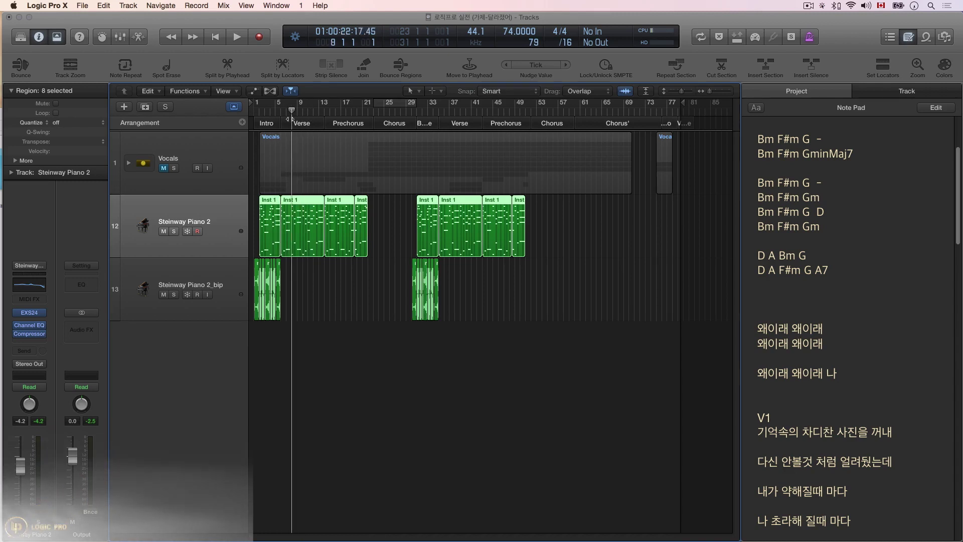
pyautogui.click(286, 111)
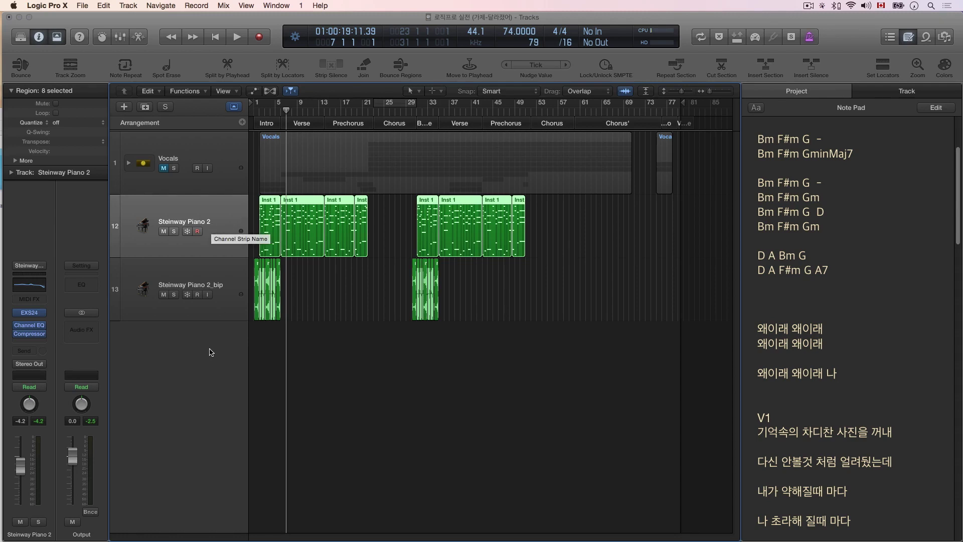
pyautogui.doubleClick(199, 337)
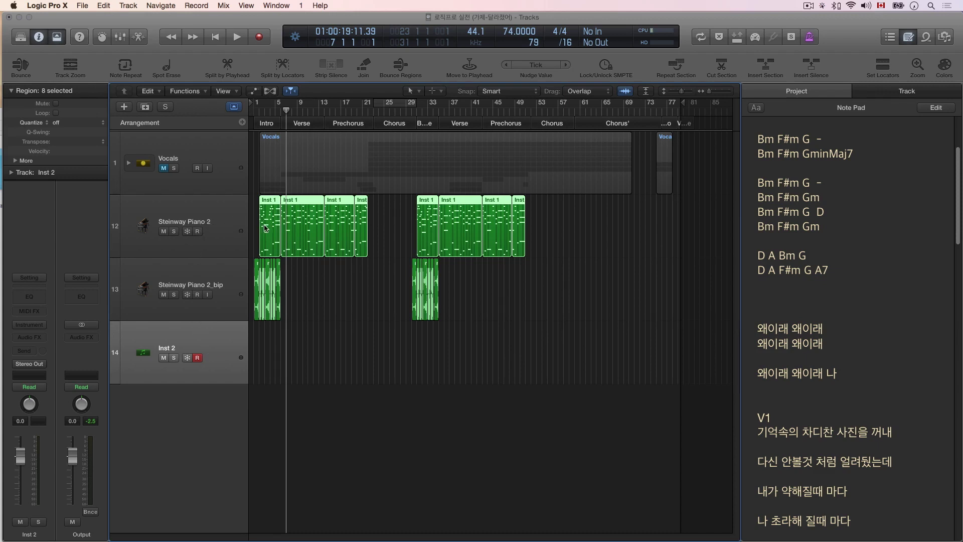
# Copy all Steinway Piano 2 MIDI regions onto the new Inst 2 track at the same bar positions.
pyautogui.moveTo(269, 232); pyautogui.dragTo(269, 231)
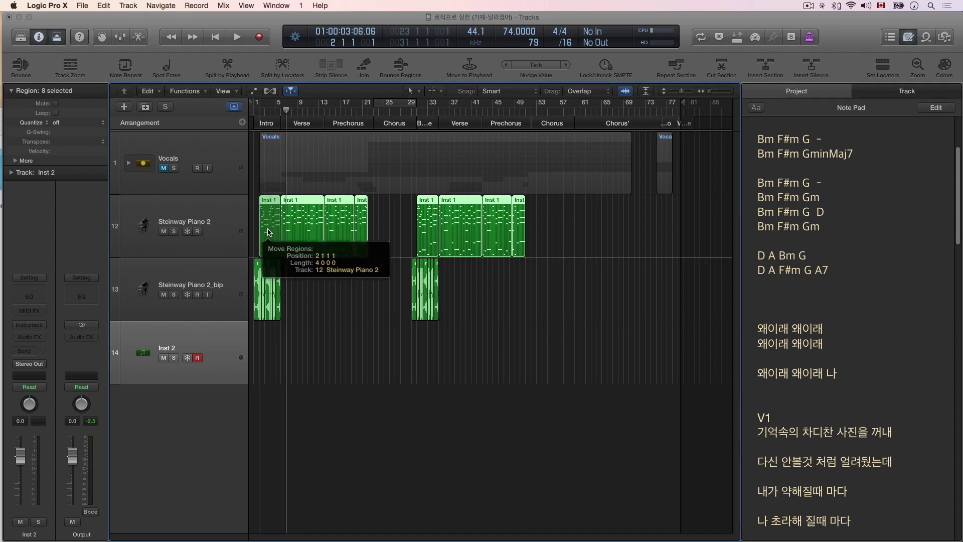
pyautogui.click(226, 221)
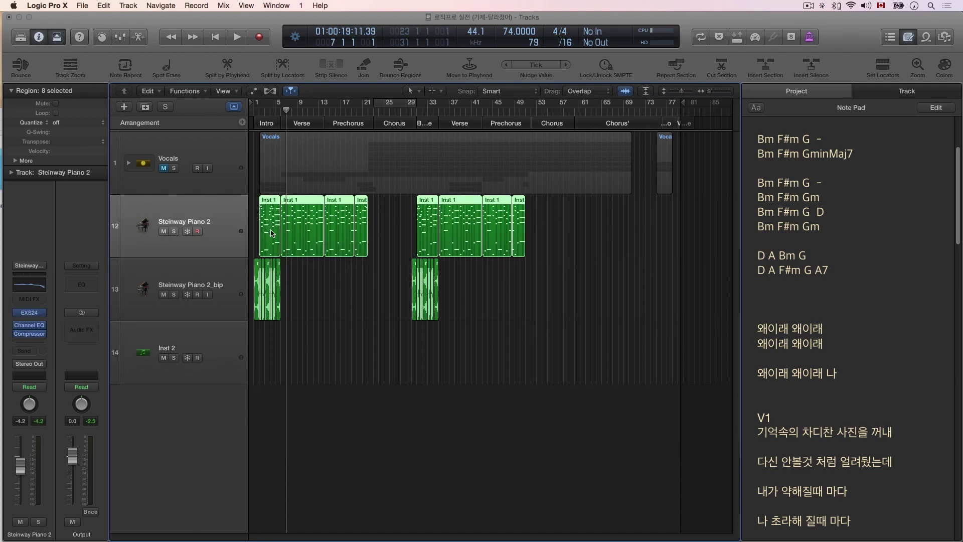
pyautogui.moveTo(271, 233); pyautogui.dragTo(271, 351)
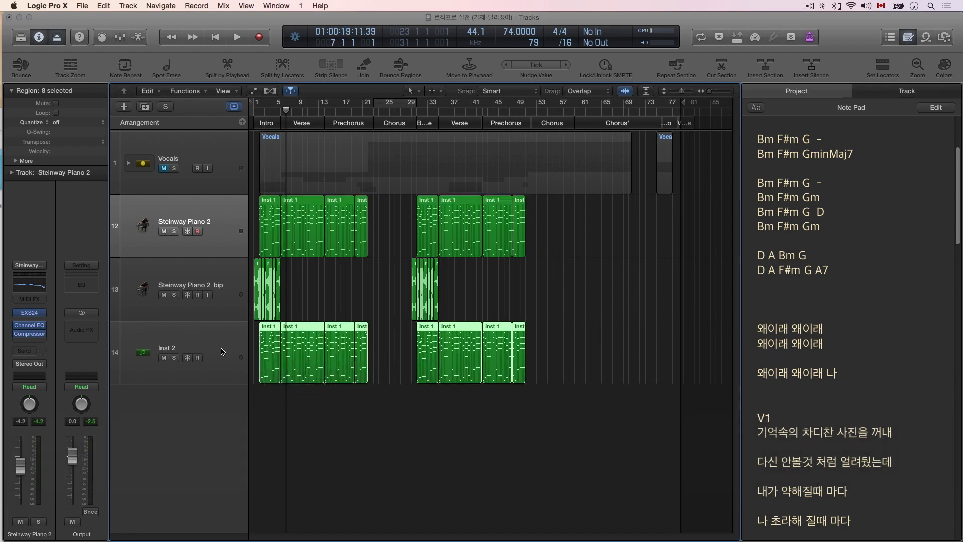
# Open the Library for the Inst 2 track and load the Wide Suitcase patch from Vintage Electric Piano.
pyautogui.click(217, 347)
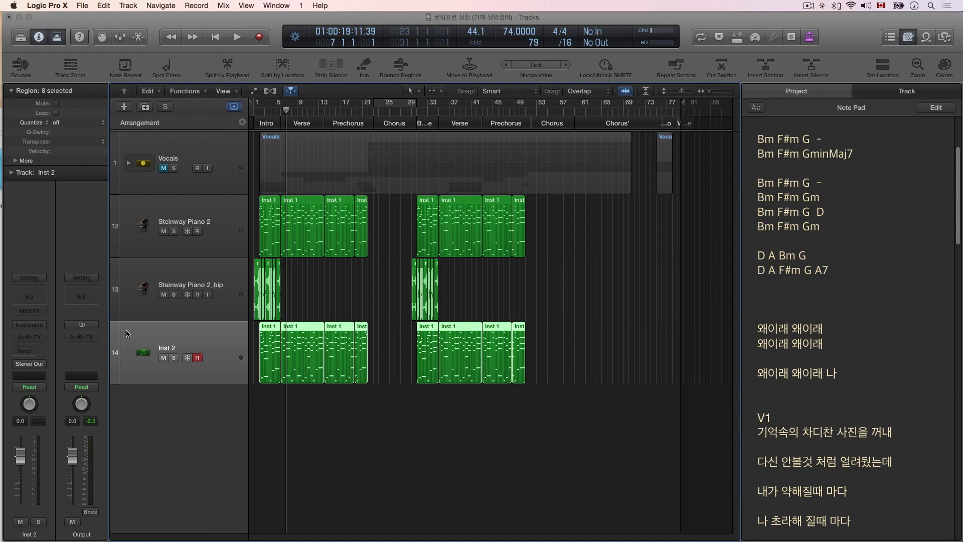
pyautogui.press('y')
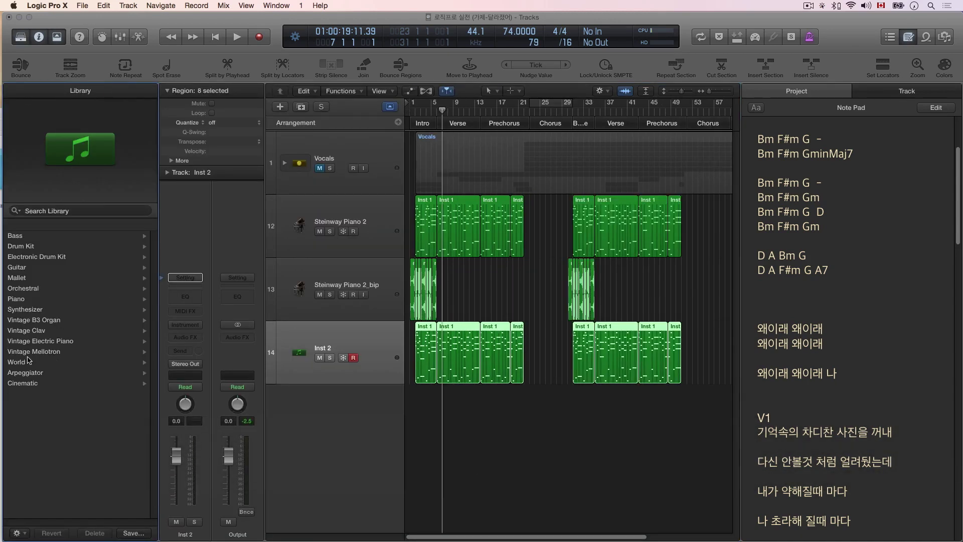
pyautogui.click(57, 341)
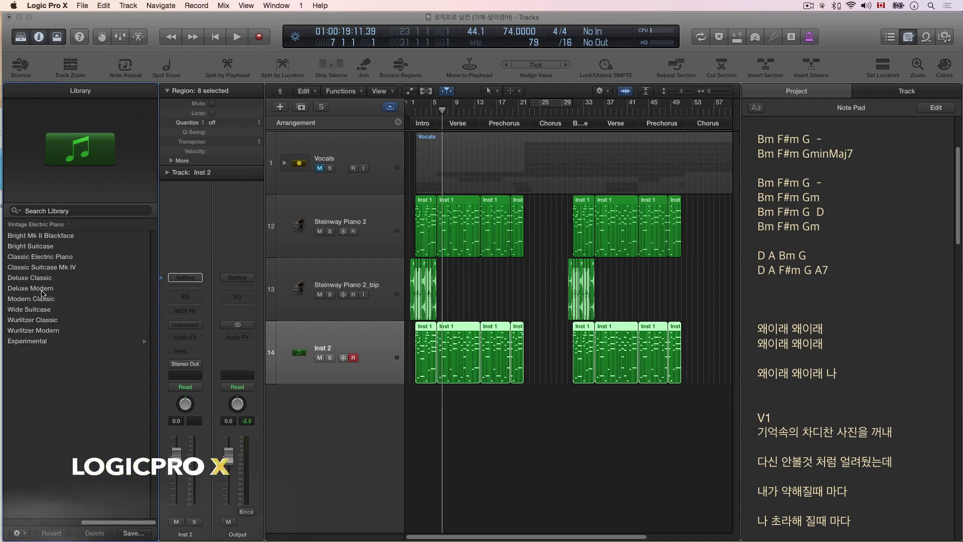
pyautogui.click(44, 310)
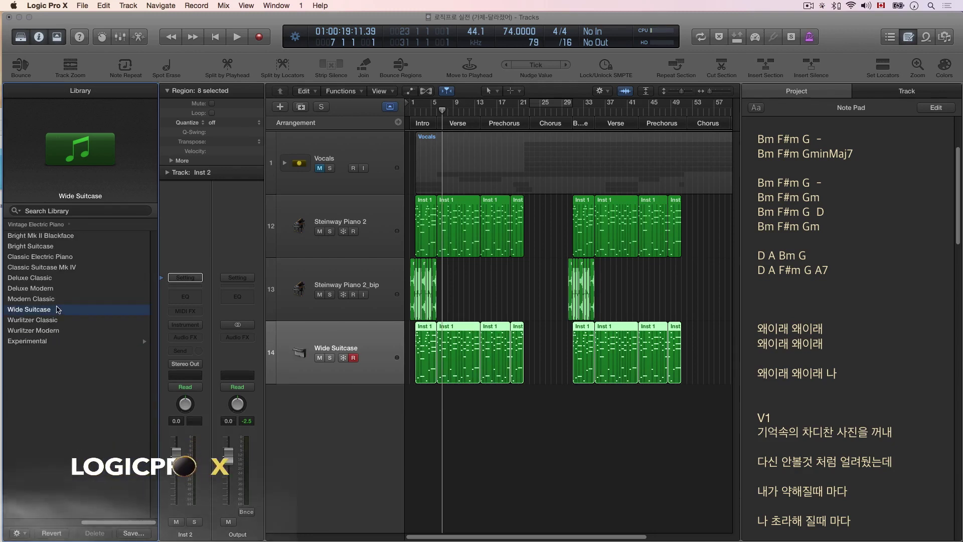
# Solo Wide Suitcase and Steinway Piano 2 together during playback and set the Wide Suitcase volume to -5.2 dB.
pyautogui.click(326, 358)
pyautogui.press('space')
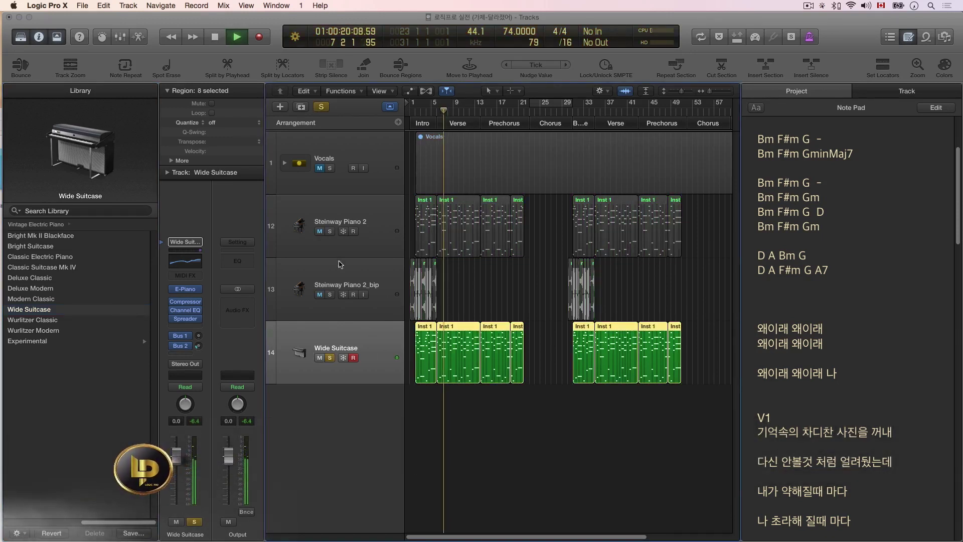
pyautogui.click(329, 231)
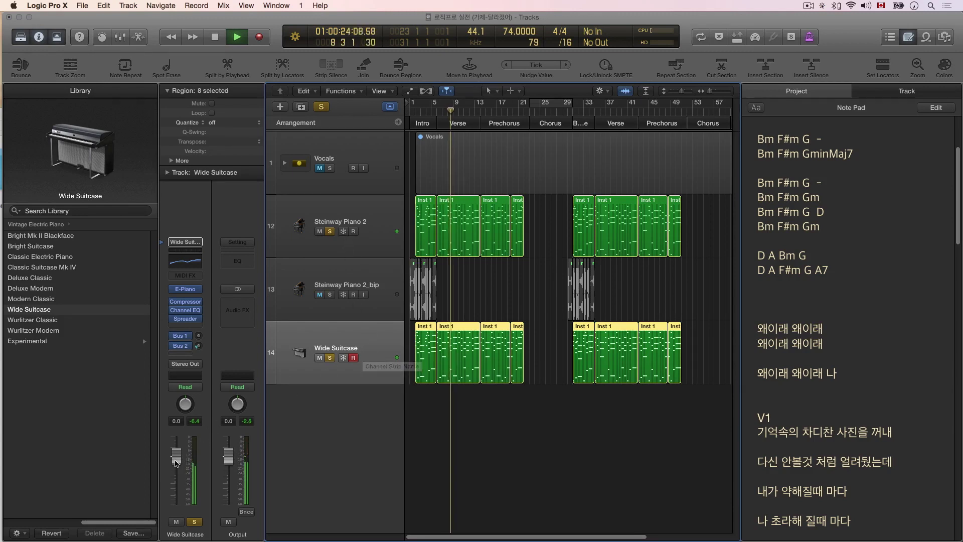
pyautogui.moveTo(176, 456); pyautogui.dragTo(176, 467)
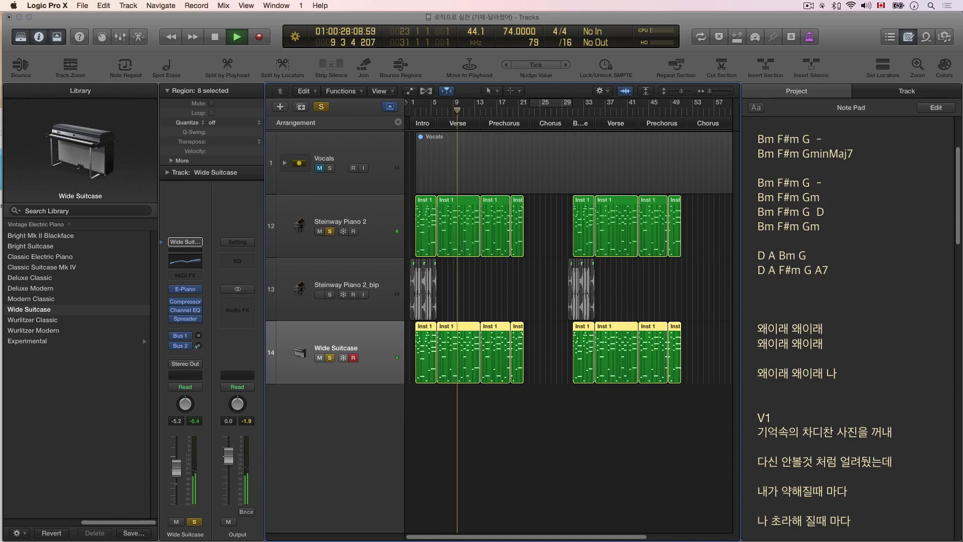
# Compare the piano with and without the Wide Suitcase layer by toggling that layer's solo, and stop playback.
pyautogui.click(330, 358)
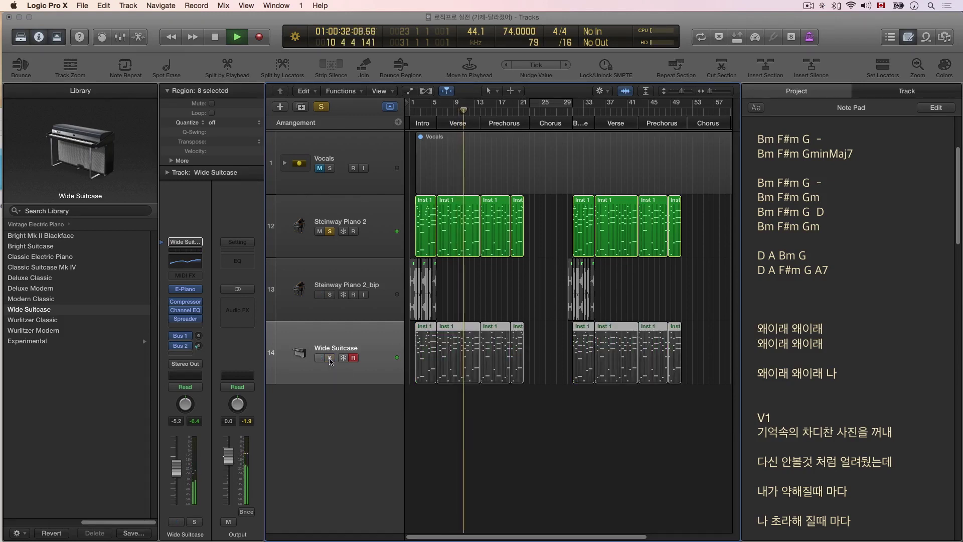
pyautogui.click(330, 358)
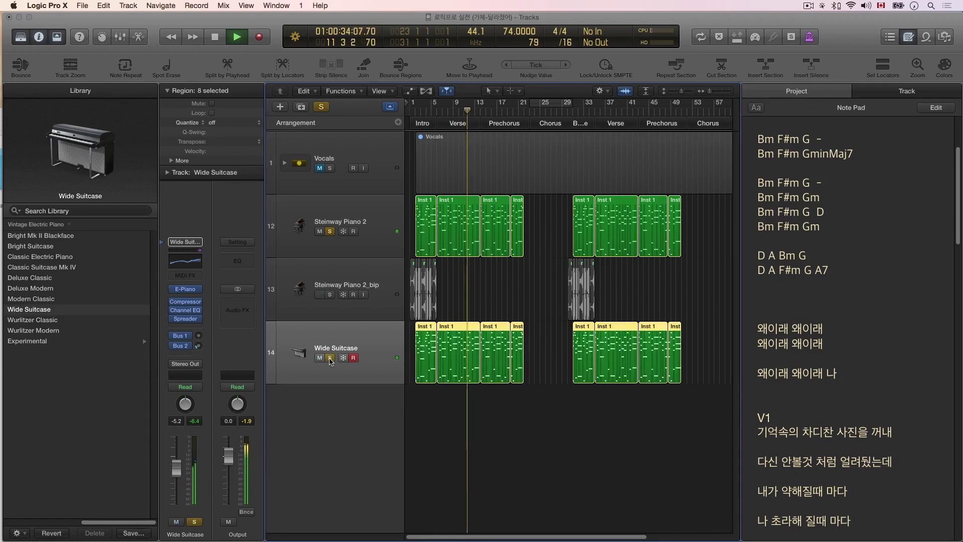
pyautogui.press('space')
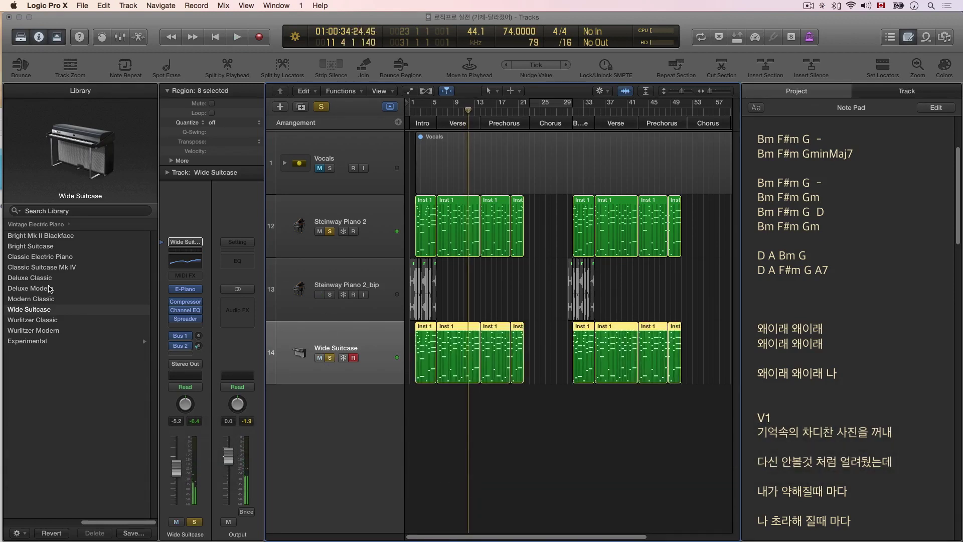
# Replace the Wide Suitcase patch with Clav Auto-Wah from the Experimental category of Vintage Clav.
pyautogui.press('Left')
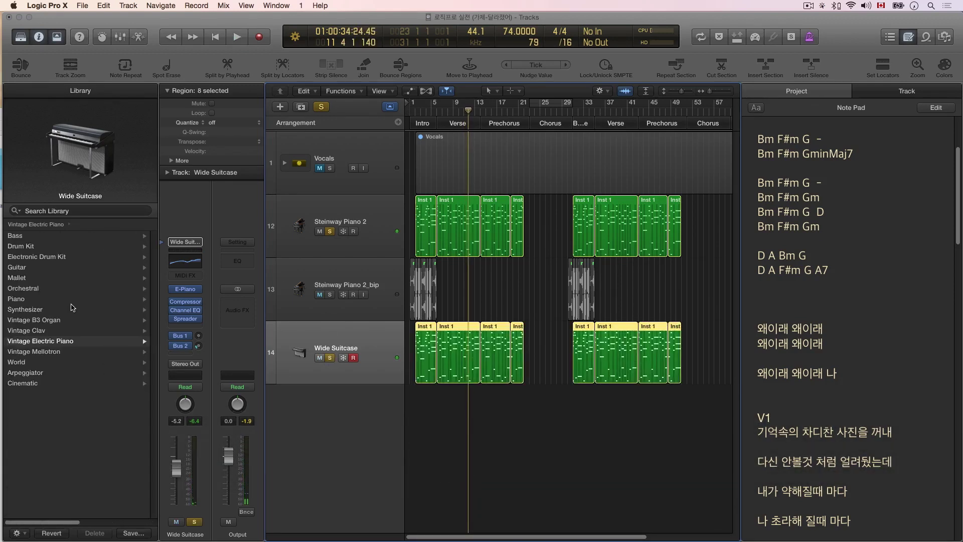
pyautogui.click(49, 331)
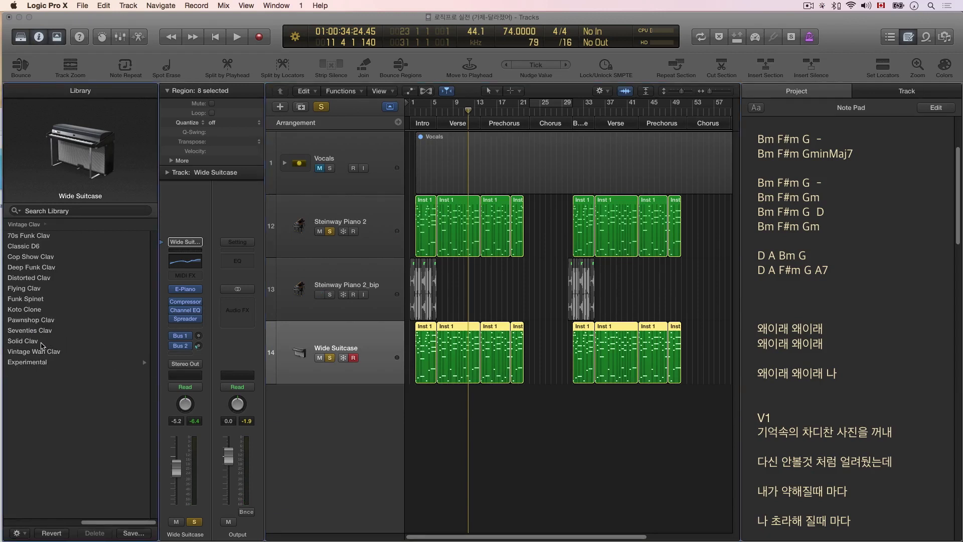
pyautogui.click(48, 362)
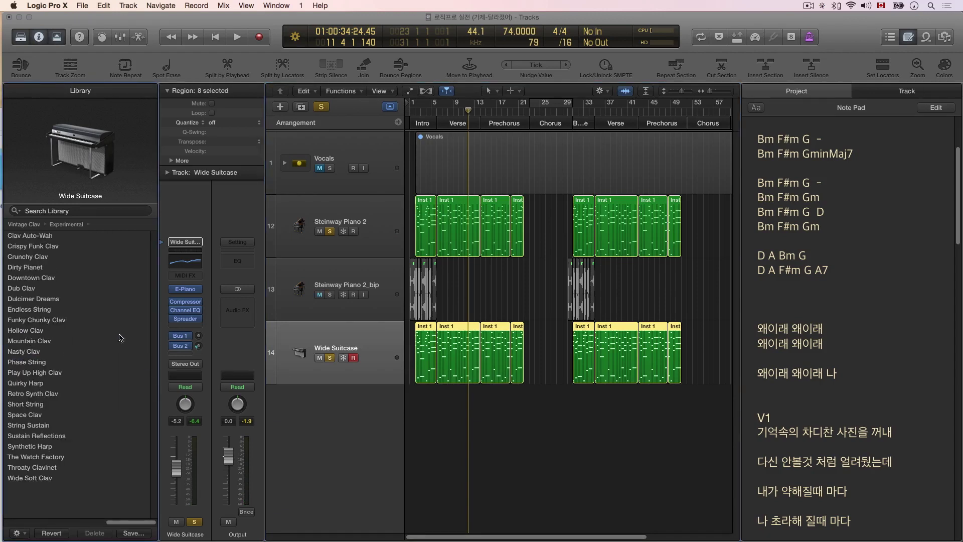
pyautogui.click(54, 237)
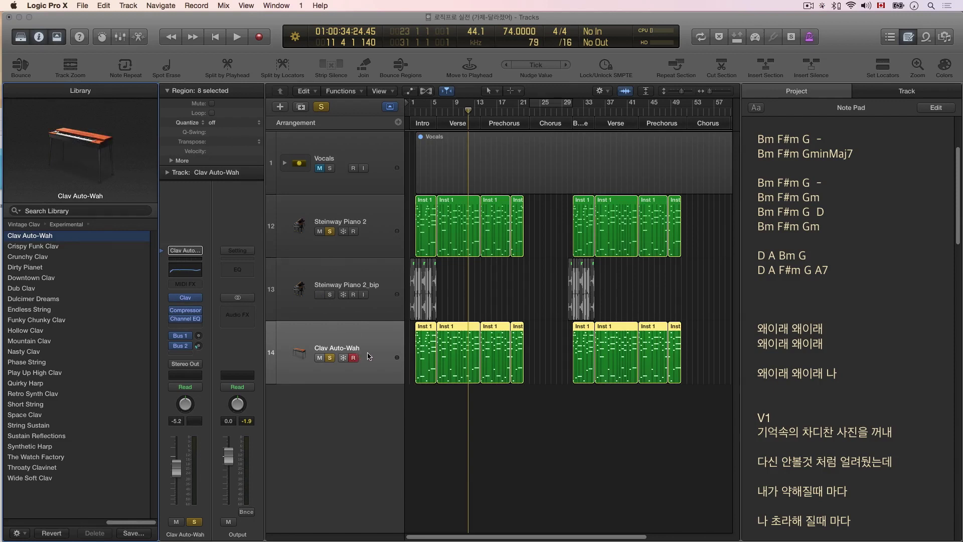
# Audition Clav Auto-Wah at -8.2 dB against the piano, toggling its solo off and on, and stop playback.
pyautogui.press('space')
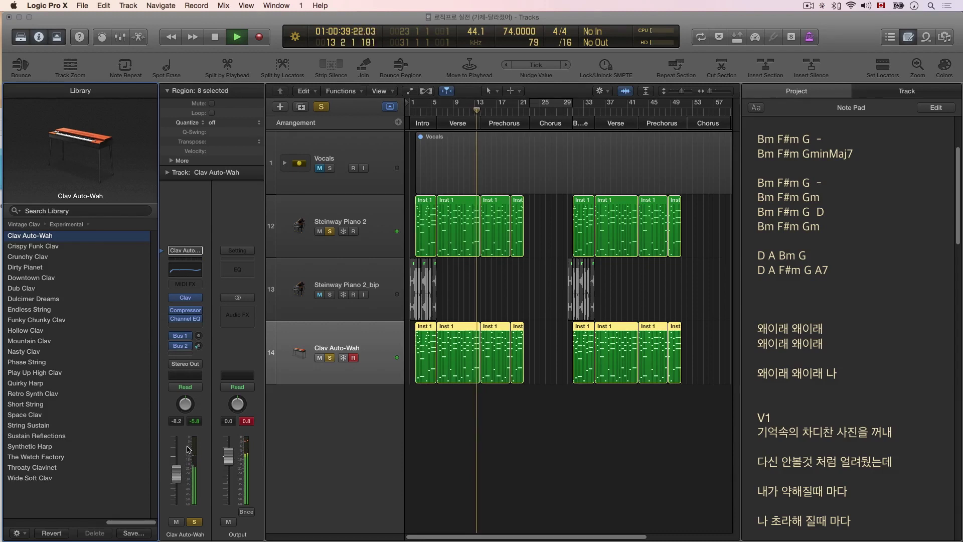
pyautogui.click(330, 359)
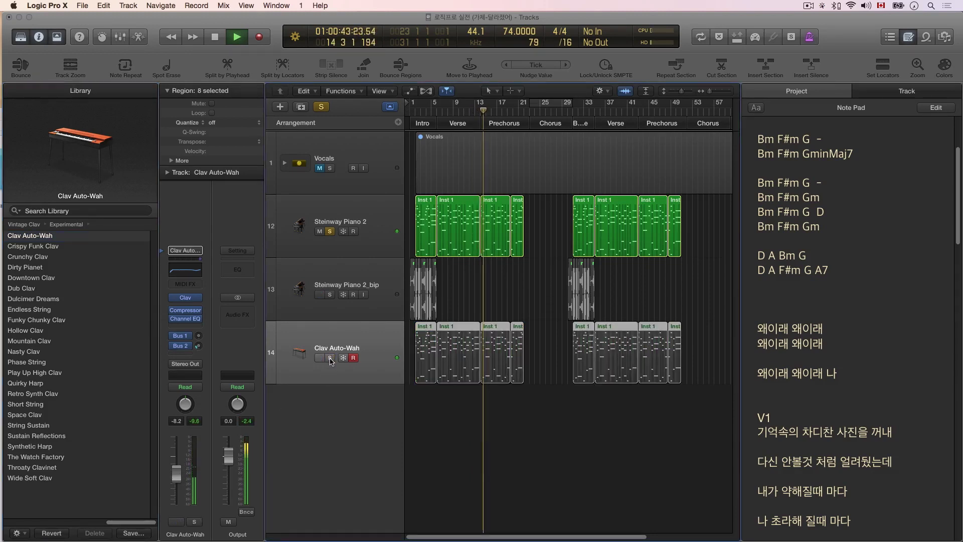
pyautogui.click(330, 359)
pyautogui.press('space')
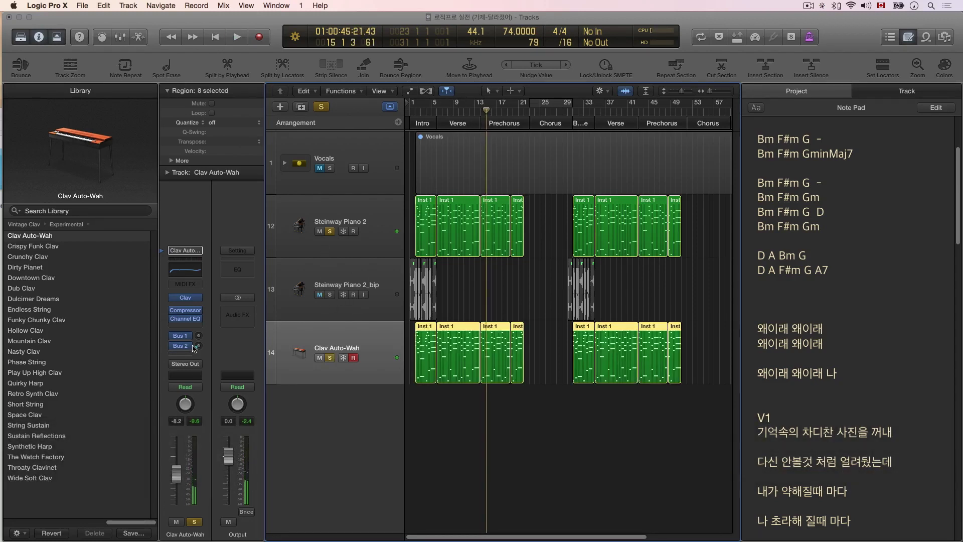
# Search the Library for "reversed" and load the Reversed Suitcase patch on track 14.
pyautogui.click(80, 211)
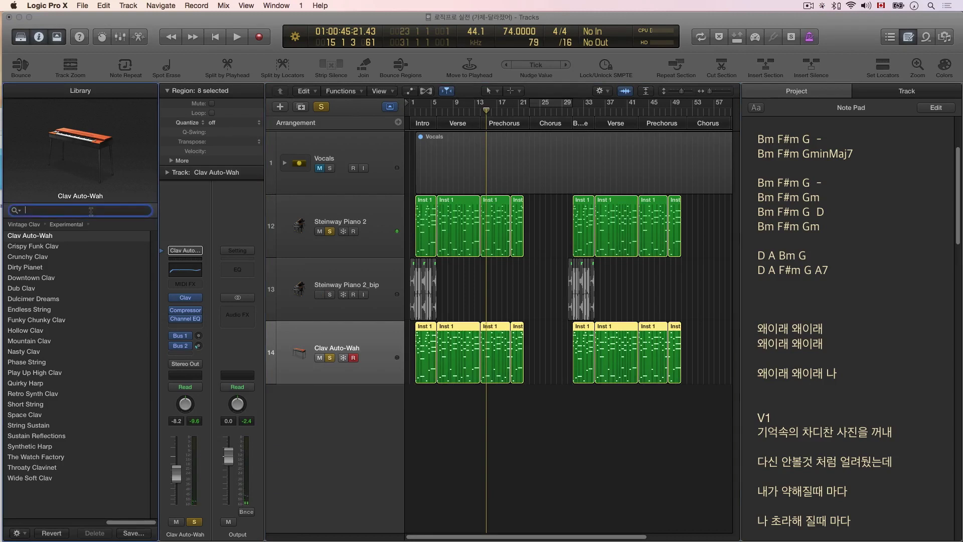
pyautogui.write('reve')
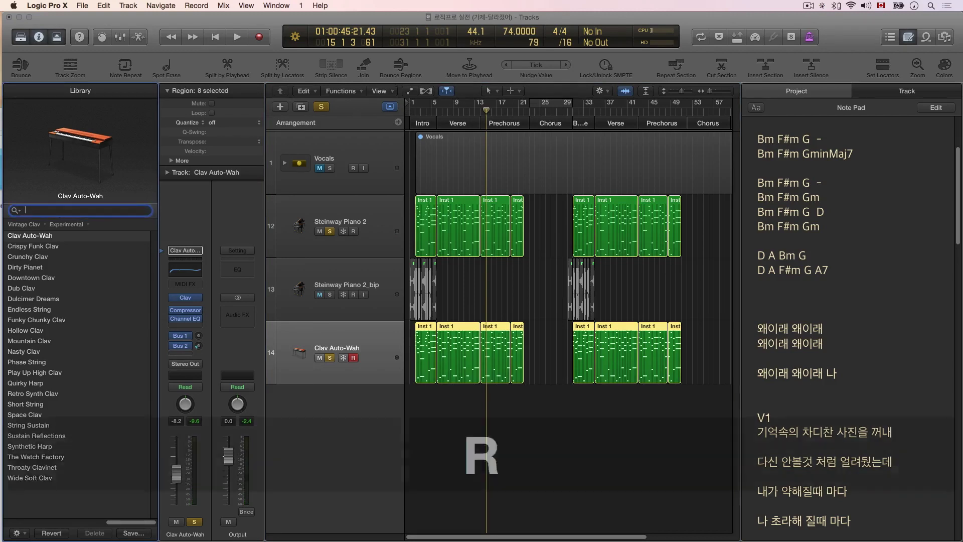
pyautogui.write('rsed')
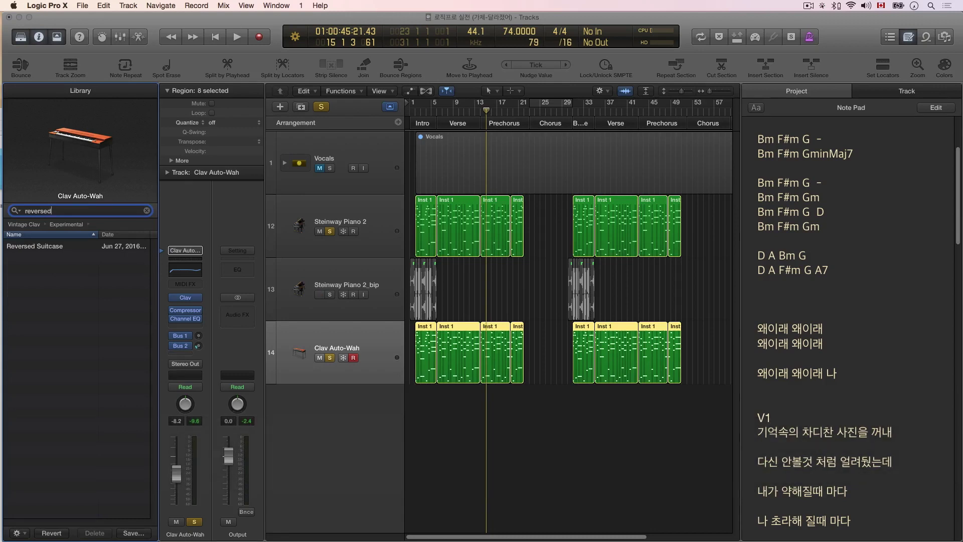
pyautogui.click(60, 247)
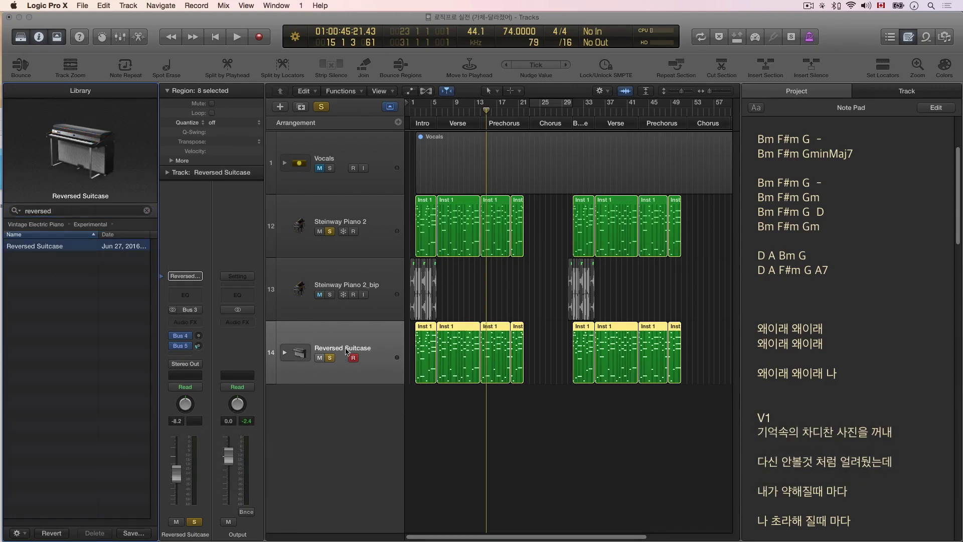
# Play from bar 2, set the Reversed Suitcase volume to -6.8 dB, and audition it with Steinway Piano 2's solo off and on.
pyautogui.moveTo(486, 111); pyautogui.dragTo(414, 120)
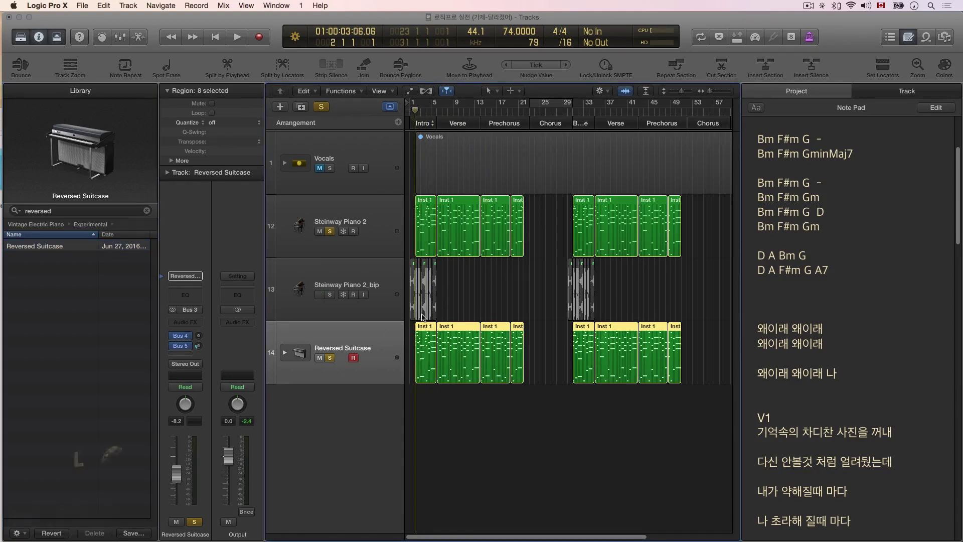
pyautogui.press('space')
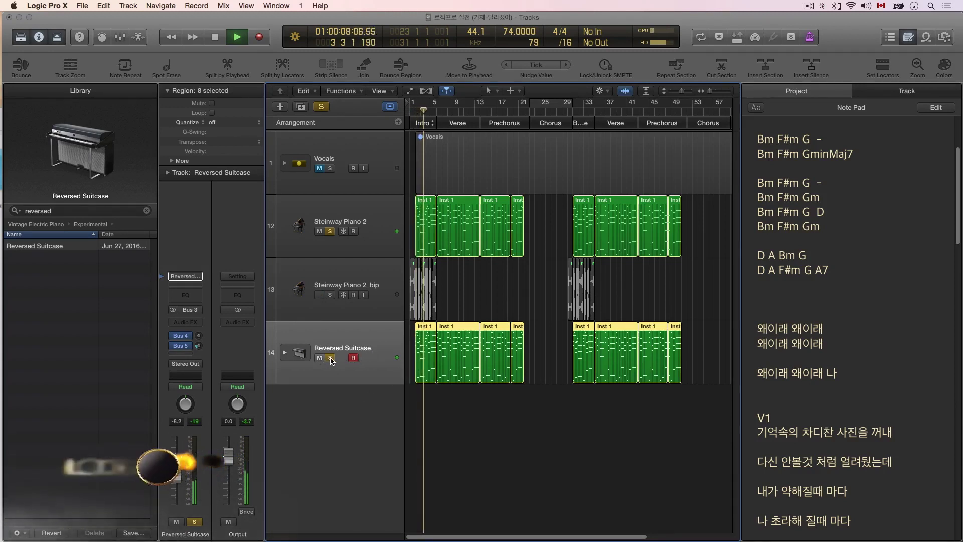
pyautogui.click(330, 231)
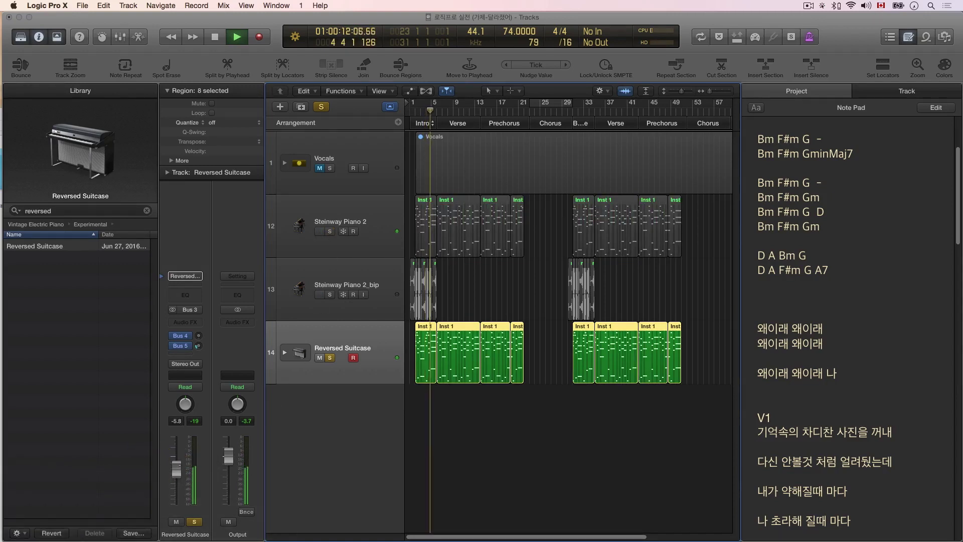
pyautogui.click(330, 231)
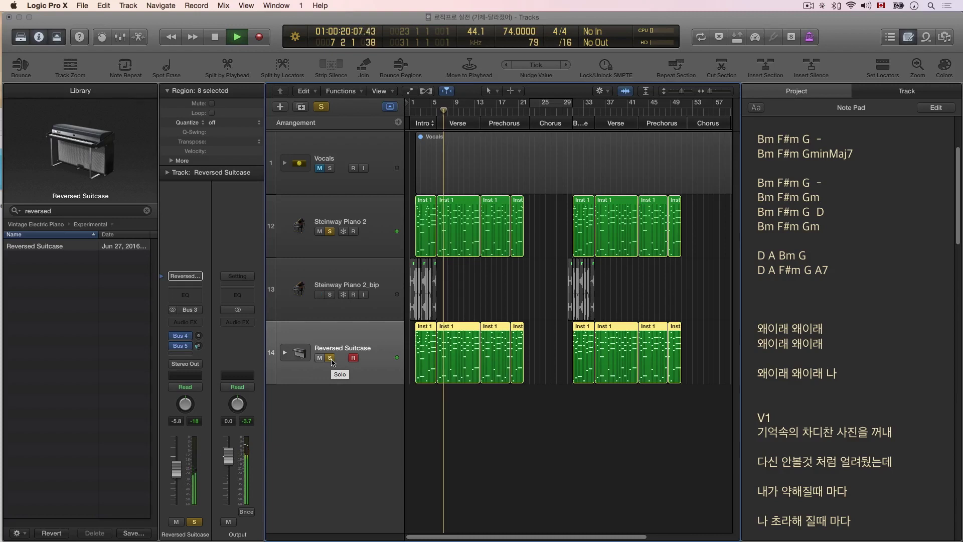
# Compare the piano with and without the Reversed Suitcase layer by toggling its solo off and on twice, and stop playback.
pyautogui.click(330, 358)
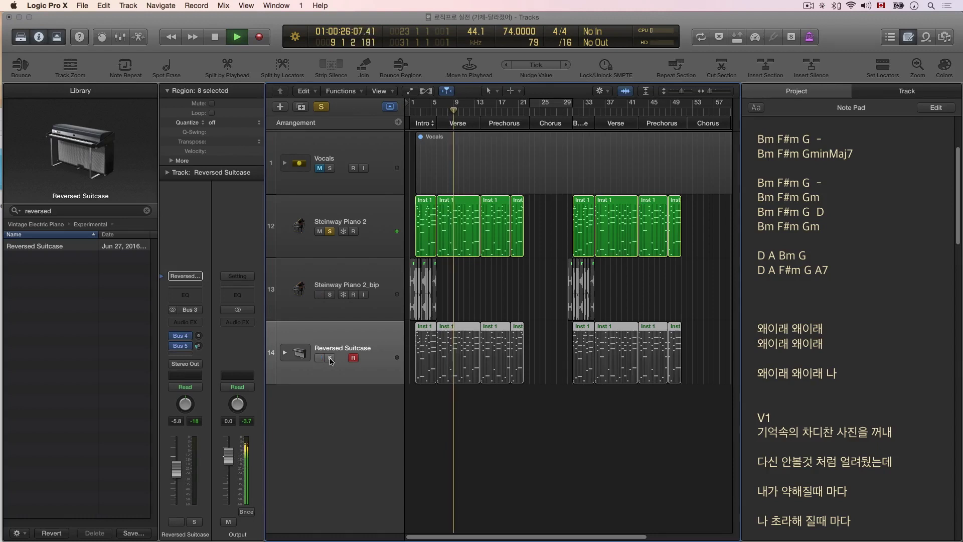
pyautogui.click(330, 358)
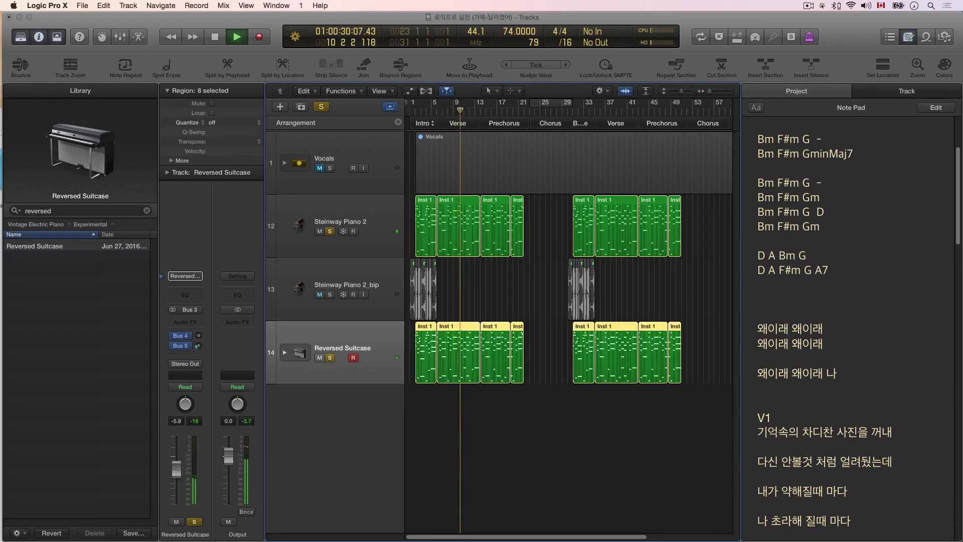
pyautogui.click(330, 359)
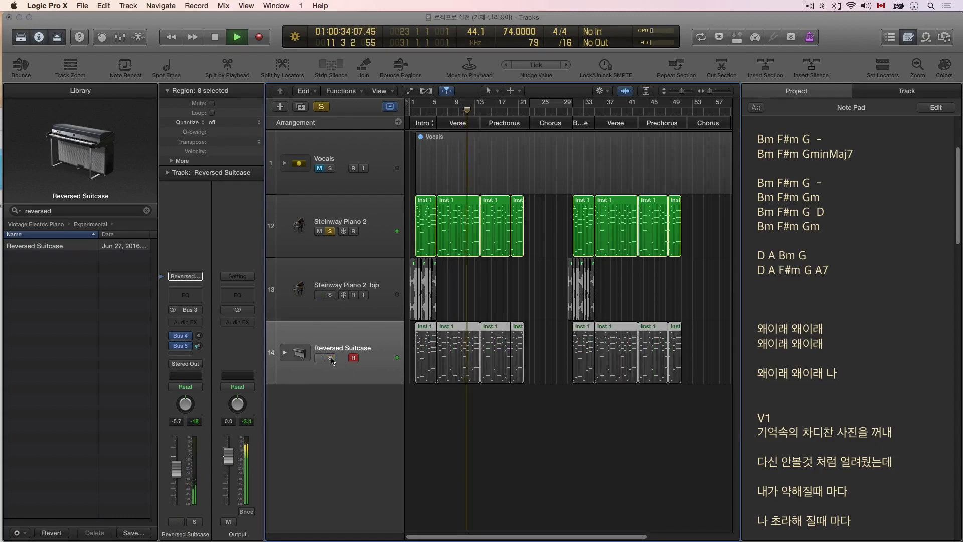
pyautogui.click(330, 357)
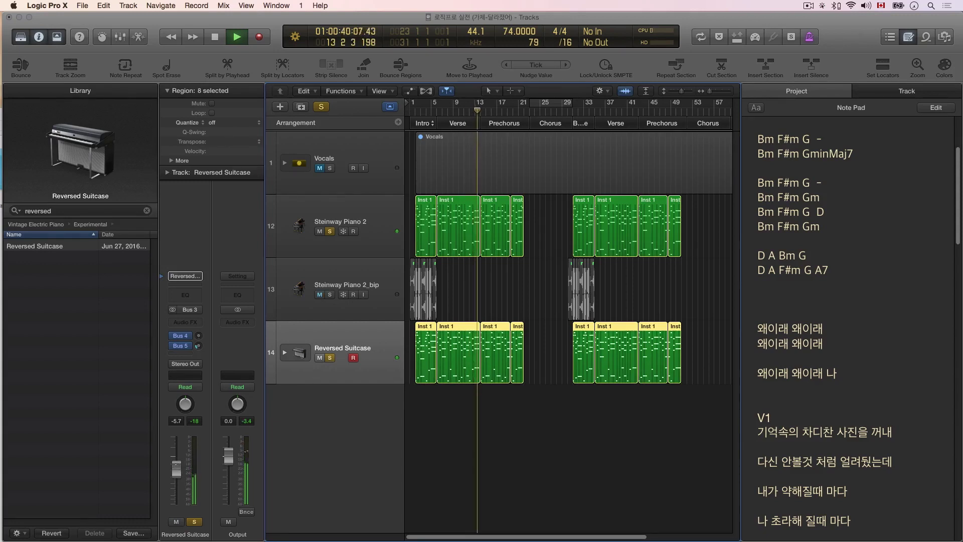
pyautogui.press('space')
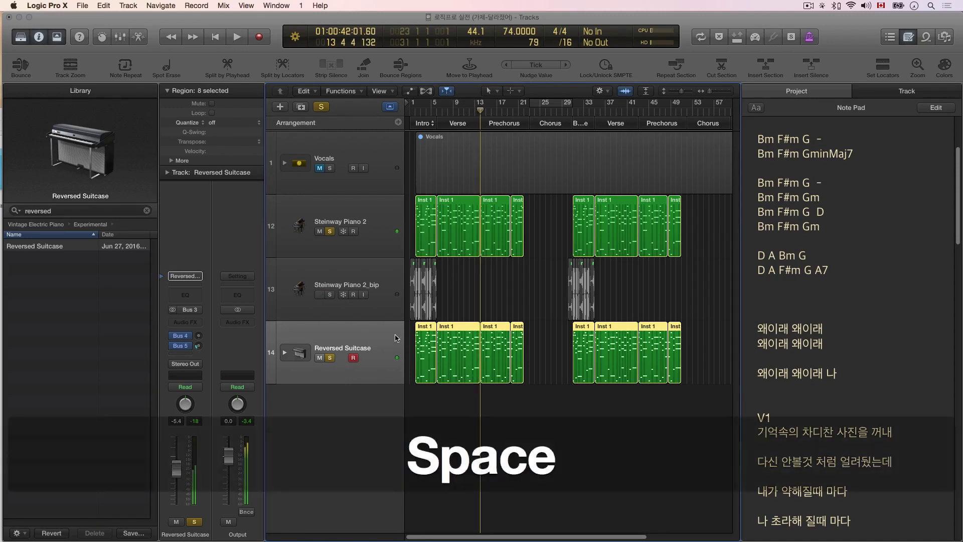
# Add the Steinway Piano 2_bip track to the soloed tracks and play the project from the beginning at bar 1.
pyautogui.click(331, 295)
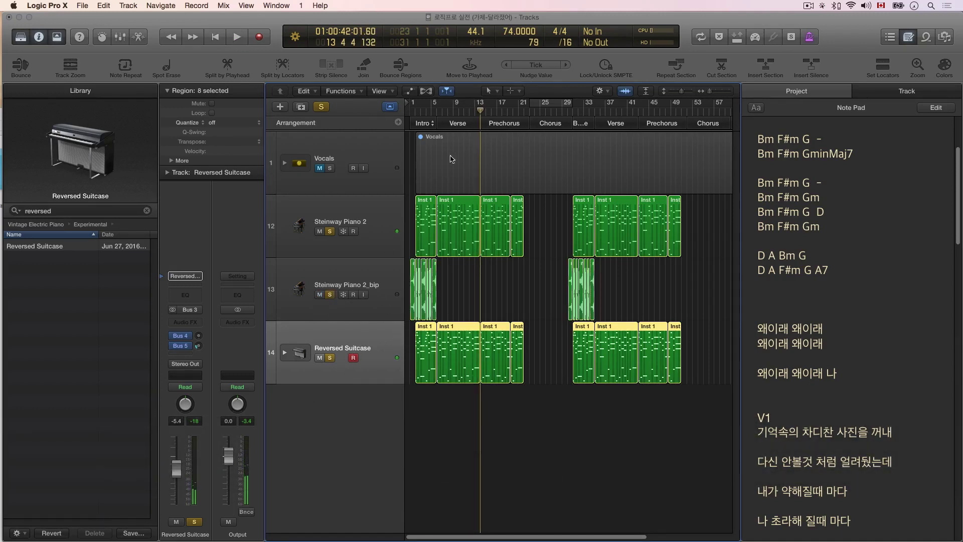
pyautogui.moveTo(429, 112); pyautogui.dragTo(421, 112)
pyautogui.press('Return')
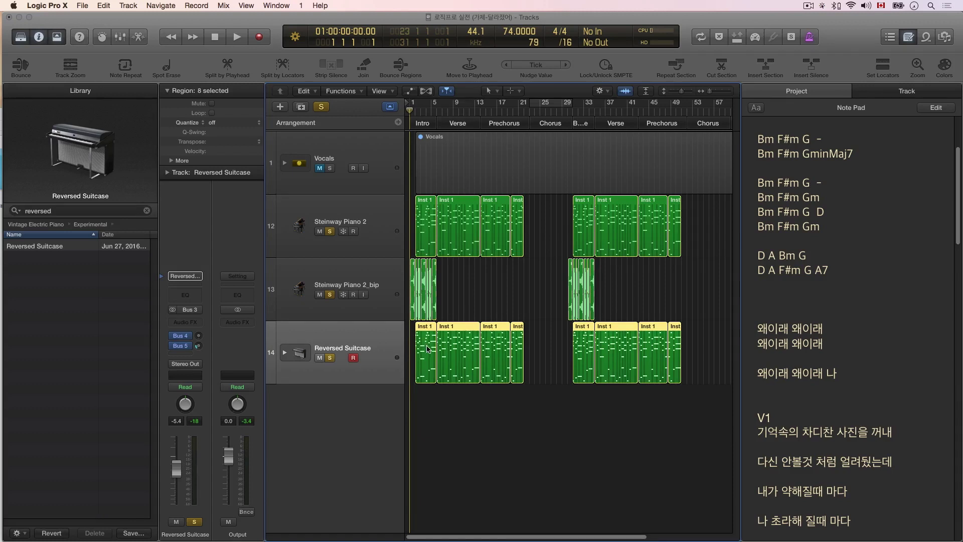
pyautogui.press('space')
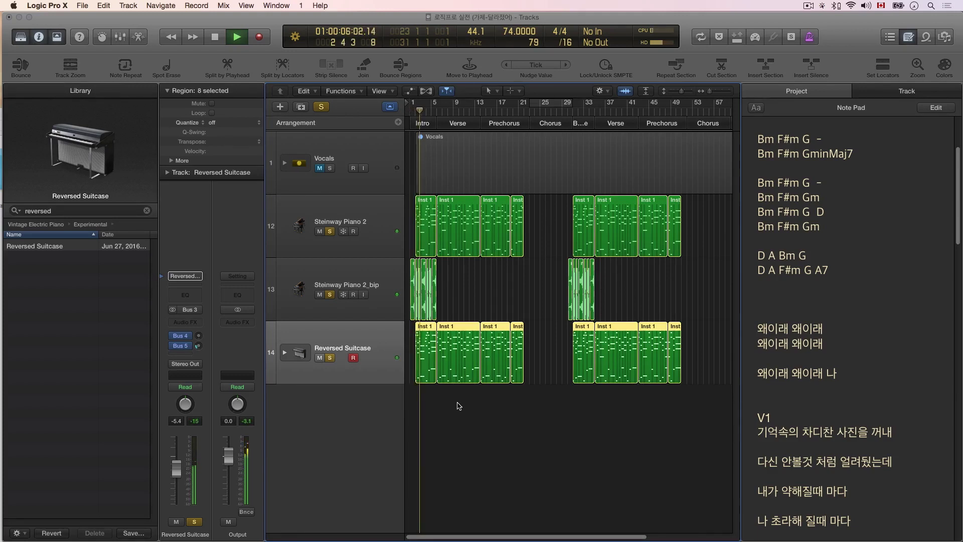
# Audition the intro and verse start with both Steinway tracks soloed, switching the Reversed Suitcase solo off and on twice.
pyautogui.click(330, 358)
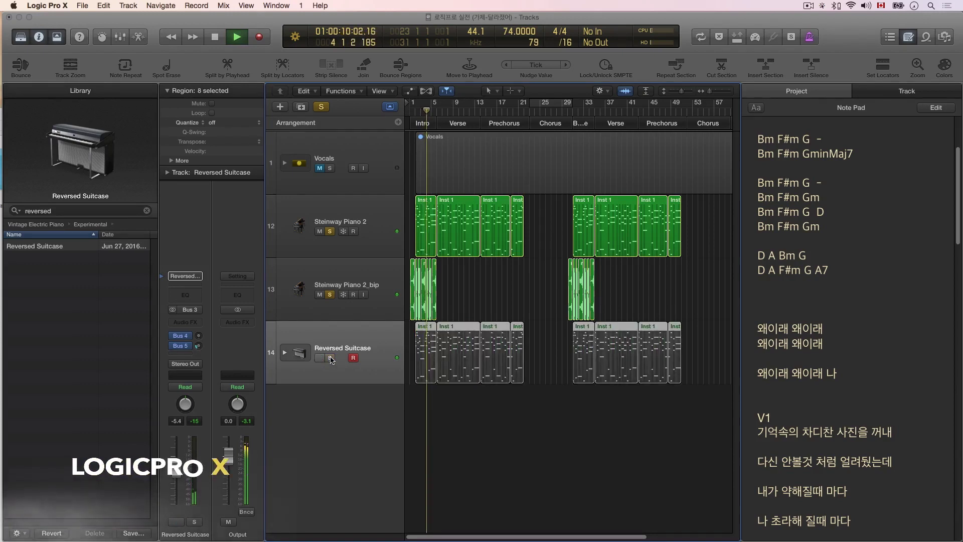
pyautogui.click(330, 357)
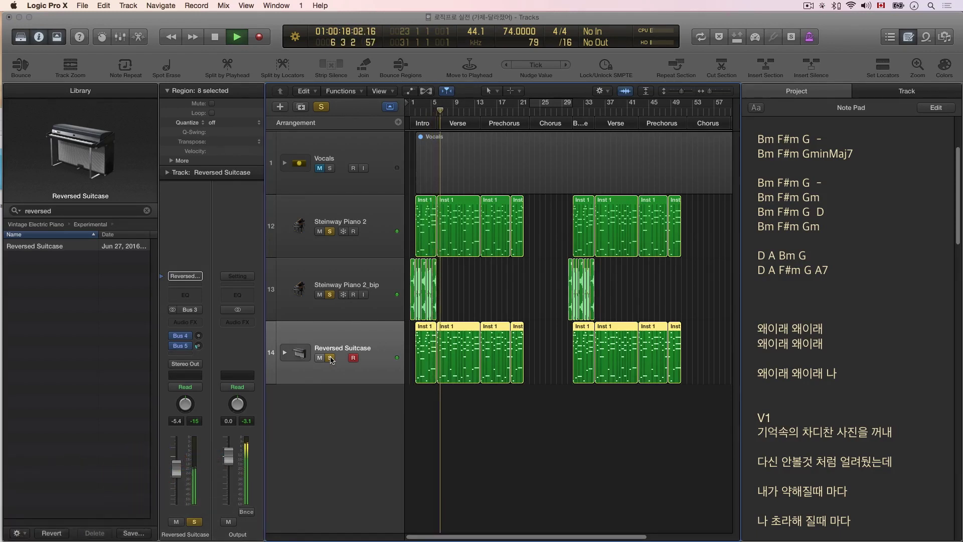
pyautogui.click(330, 357)
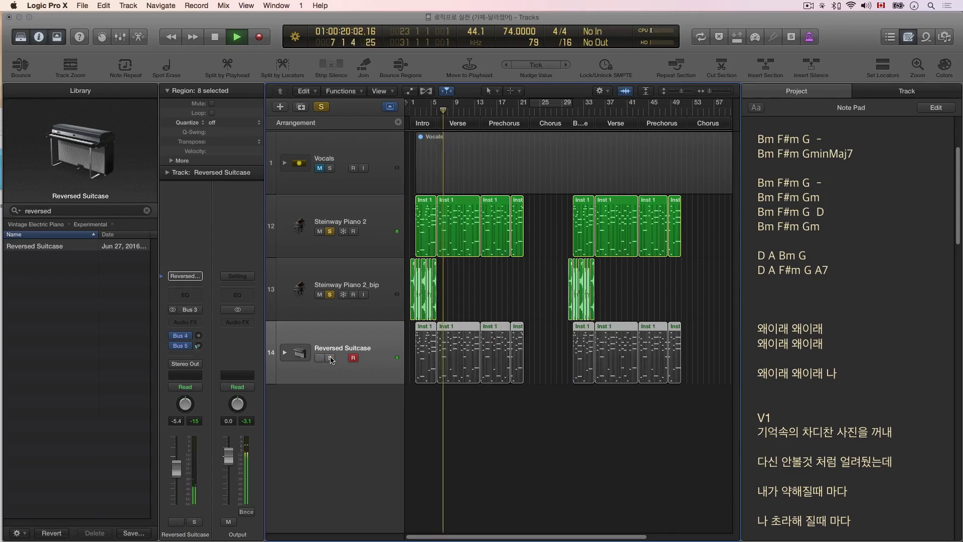
pyautogui.click(330, 358)
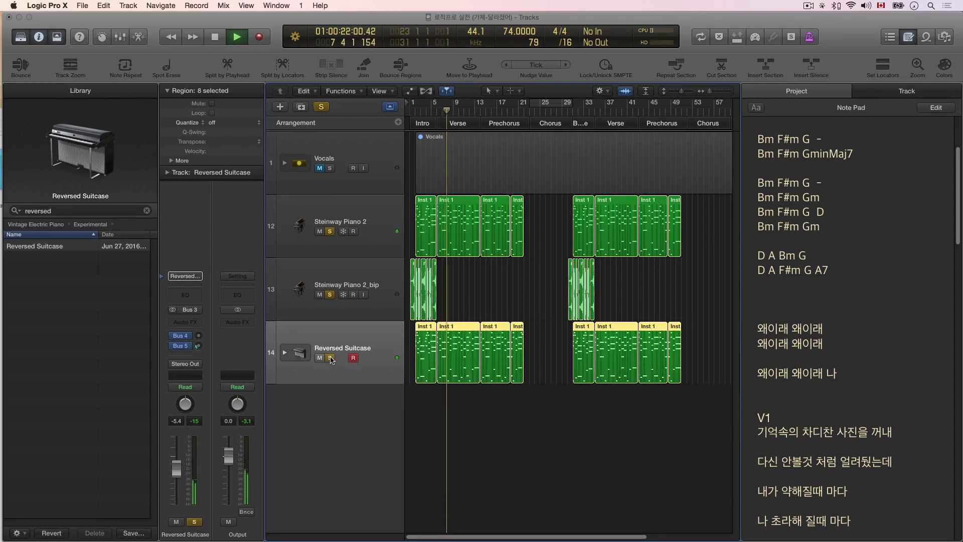